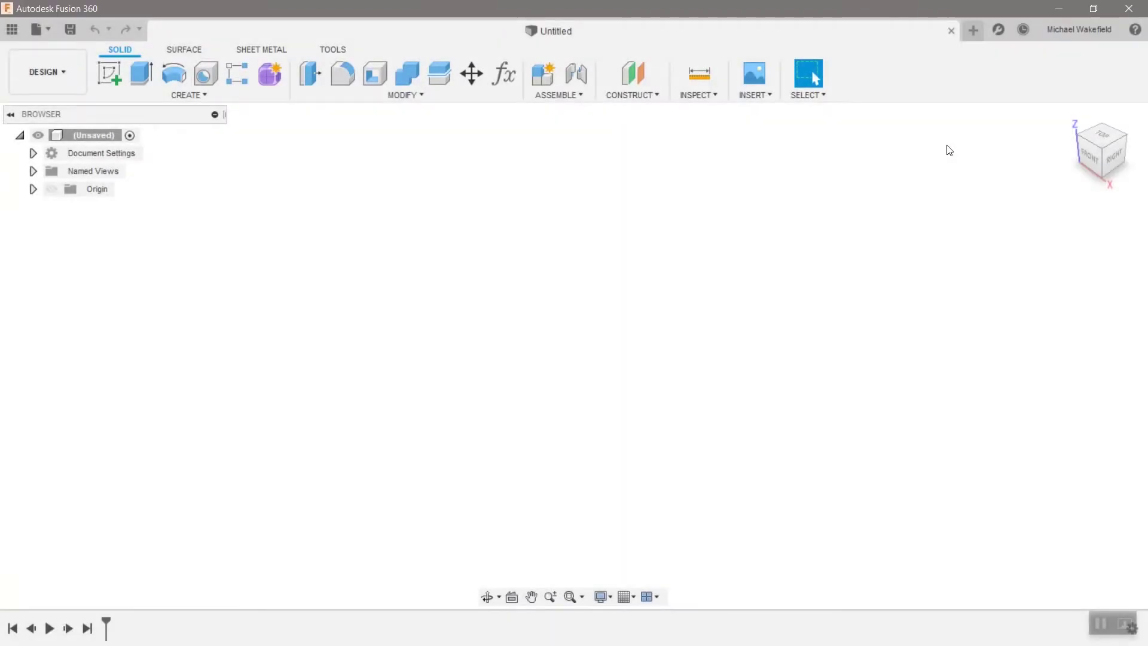
Review the Bathroom renovation project's files and People tab, then open the personal hub on the web
{"action": "left_click", "coordinate": [8, 28]}
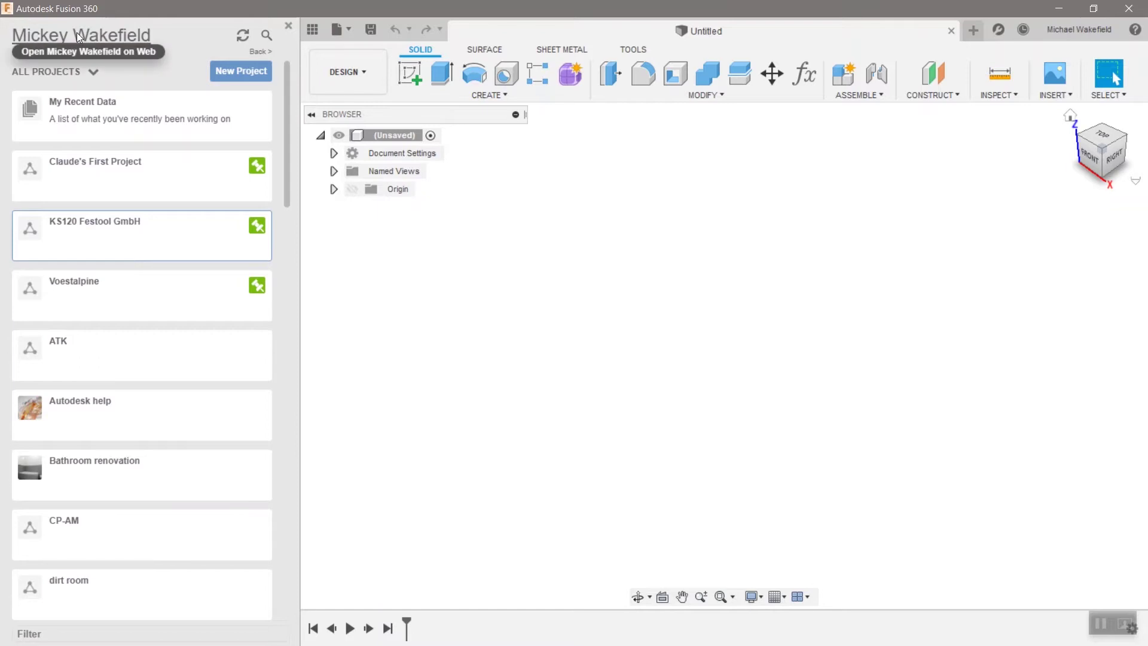
{"action": "left_click", "coordinate": [113, 476]}
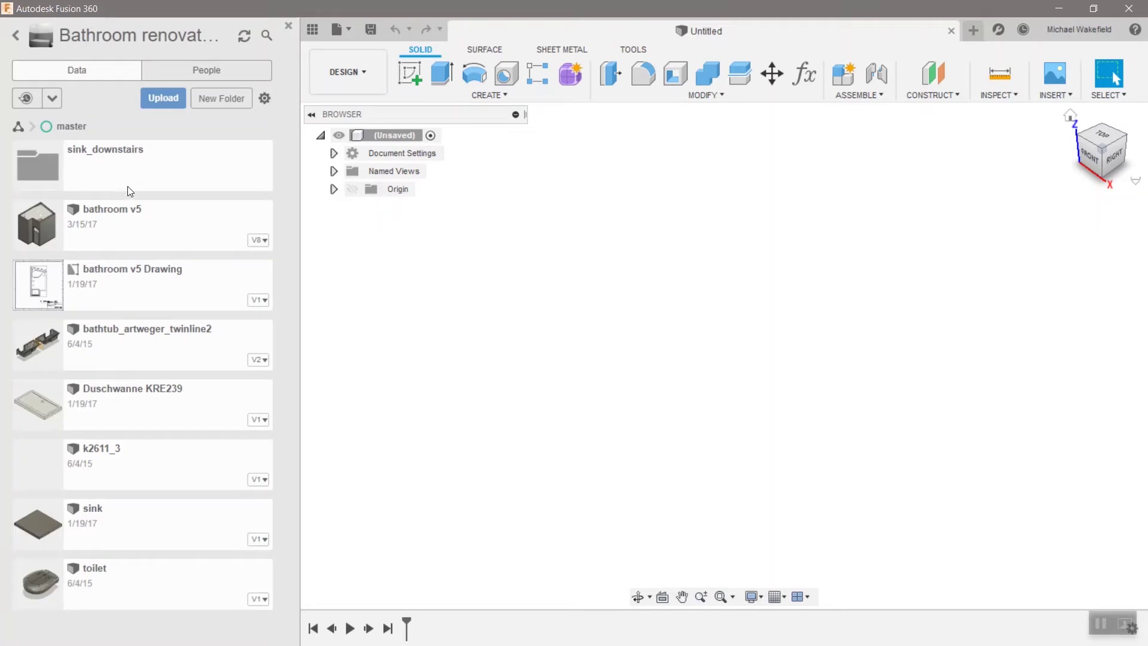
{"action": "left_click", "coordinate": [220, 67]}
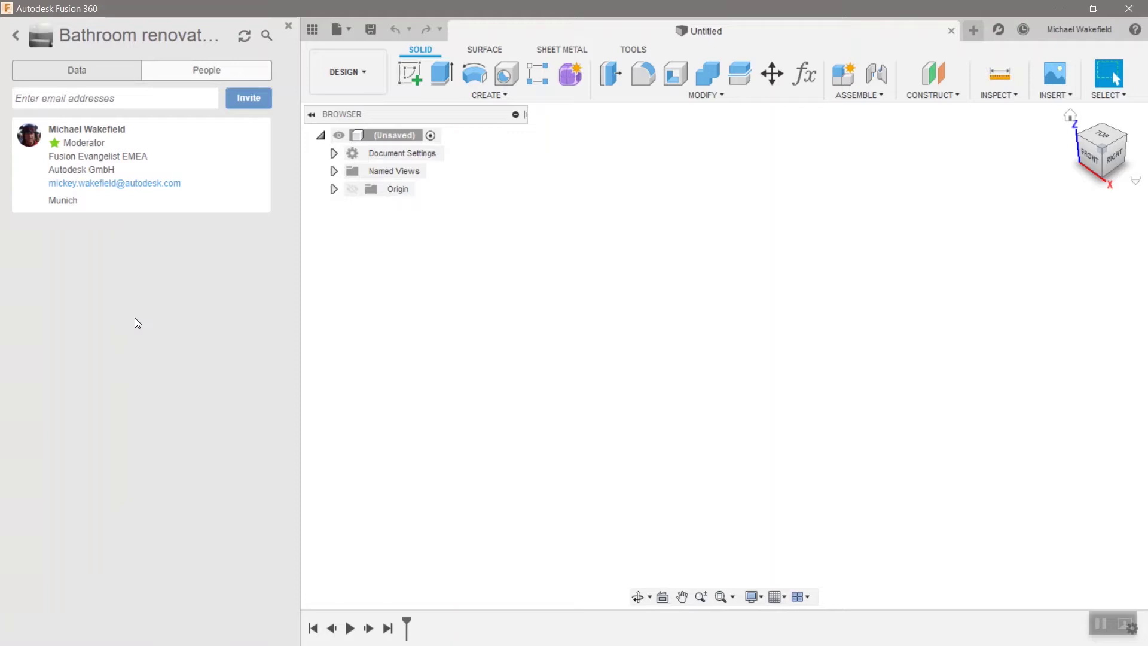
{"action": "left_click", "coordinate": [95, 80]}
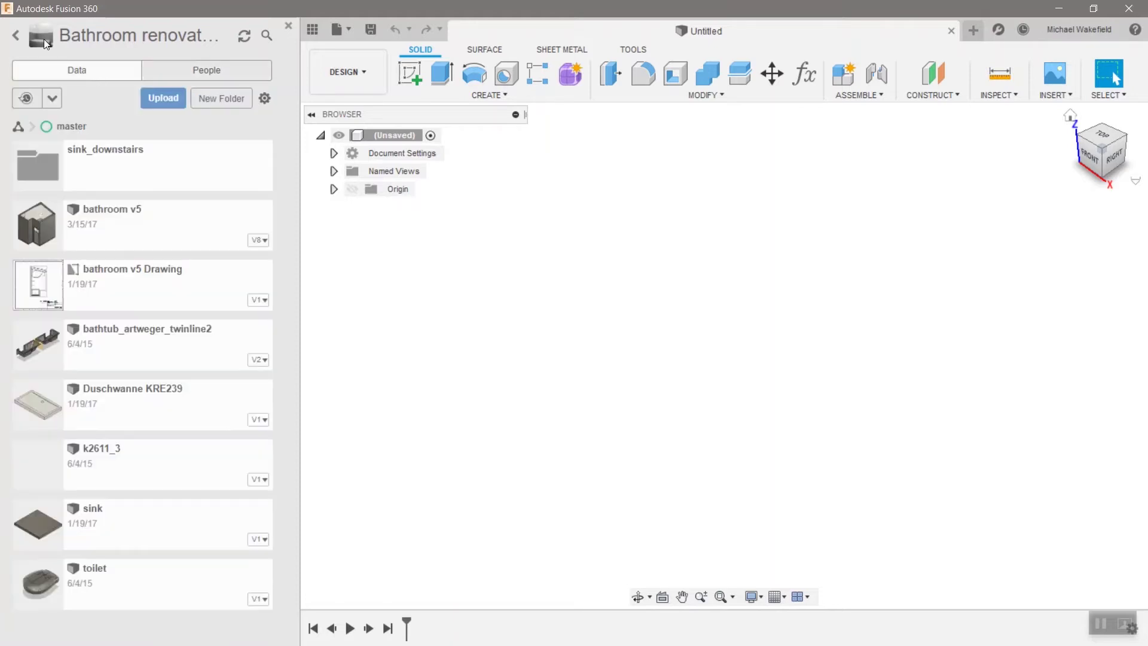
{"action": "left_click", "coordinate": [16, 37]}
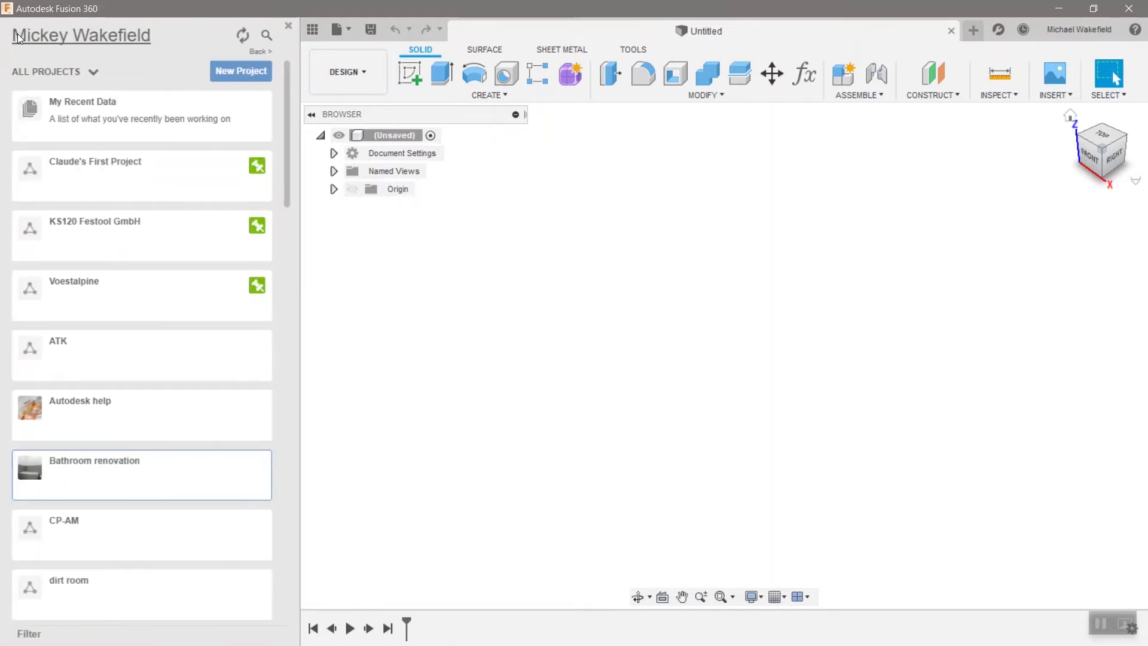
{"action": "left_click", "coordinate": [81, 40]}
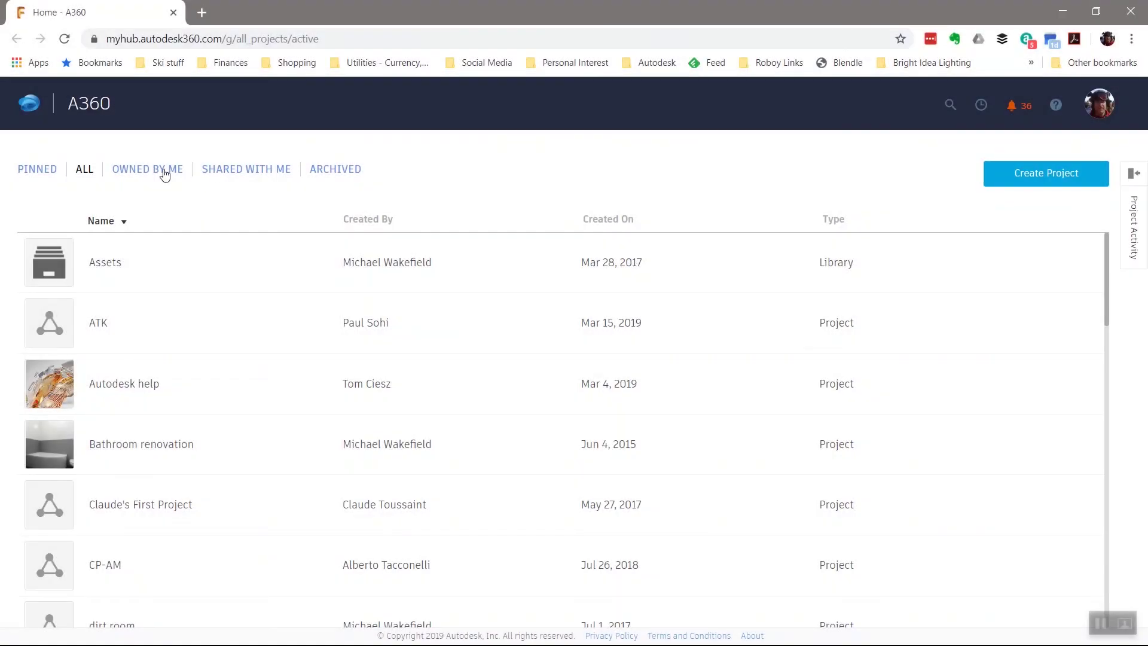
Browse the personal hub's projects, open Bathroom renovation, then show the account menu listing signed-in hubs
{"action": "scroll", "coordinate": [180, 275], "scroll_direction": "down", "scroll_amount": 7}
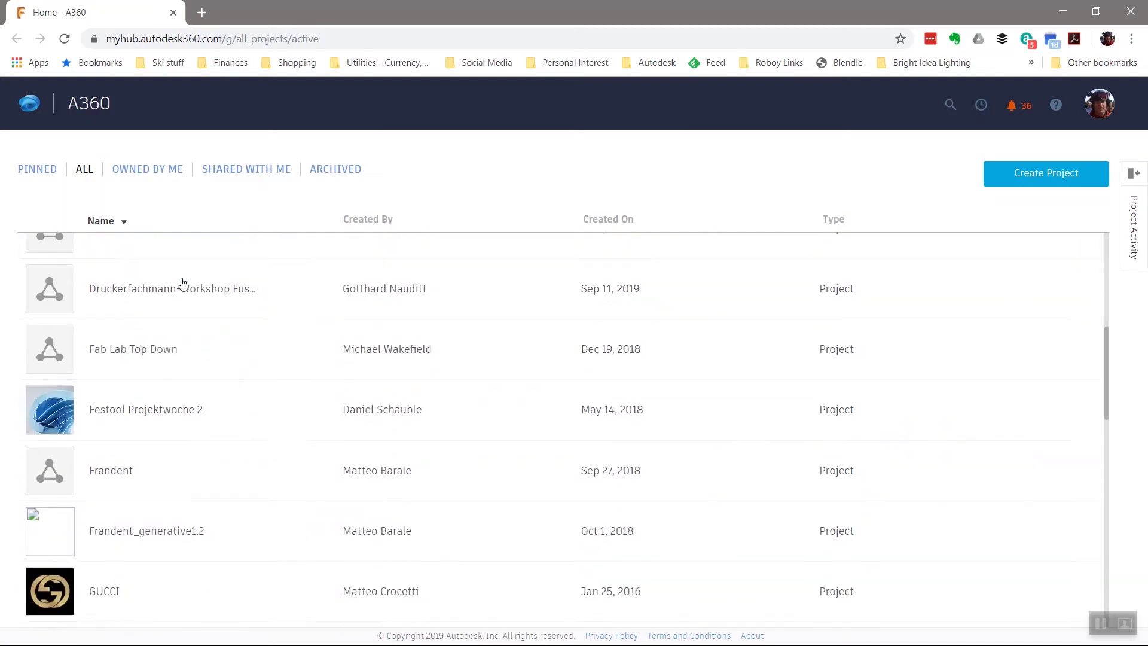
{"action": "scroll", "coordinate": [183, 283], "scroll_direction": "down", "scroll_amount": 7}
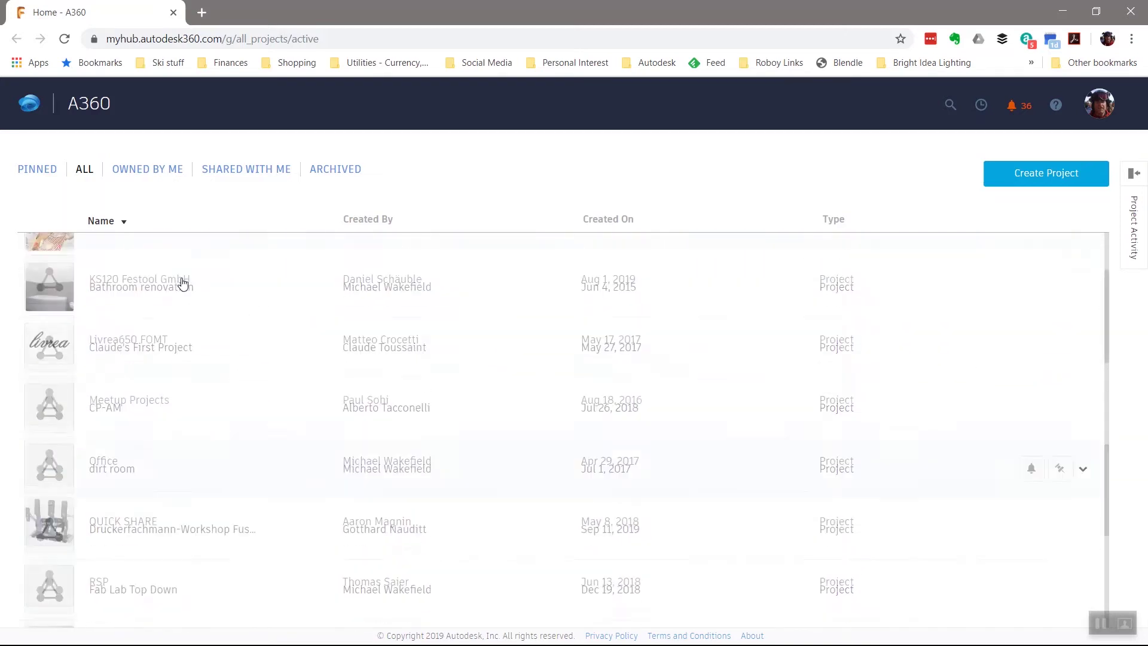
{"action": "scroll", "coordinate": [183, 283], "scroll_direction": "up", "scroll_amount": 2}
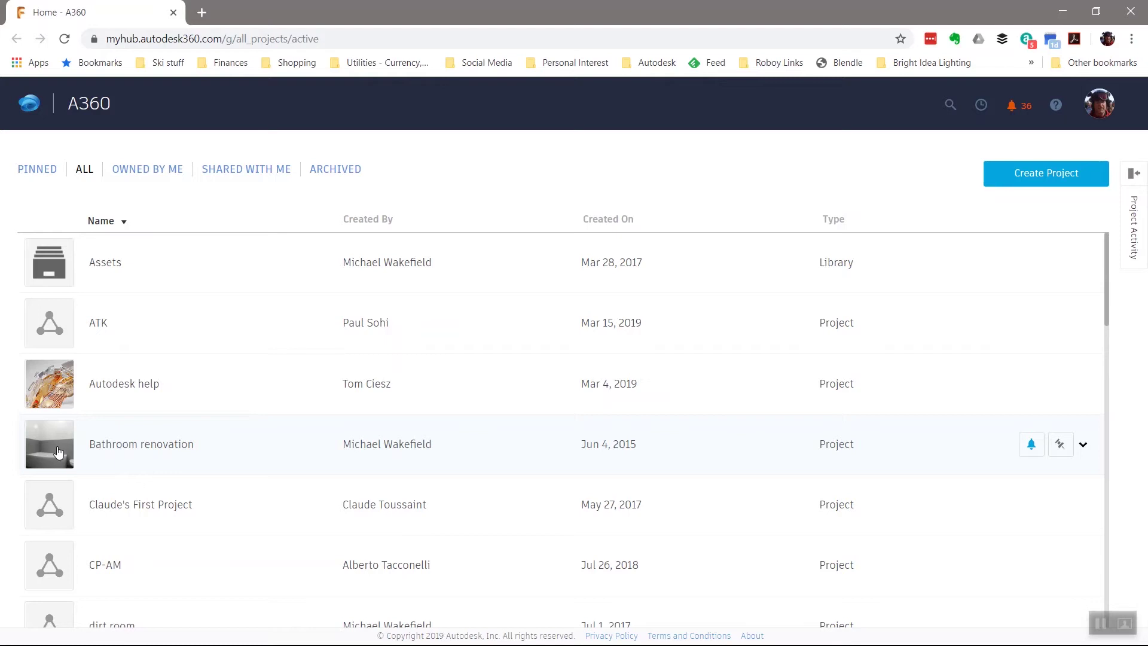
{"action": "left_click", "coordinate": [58, 453]}
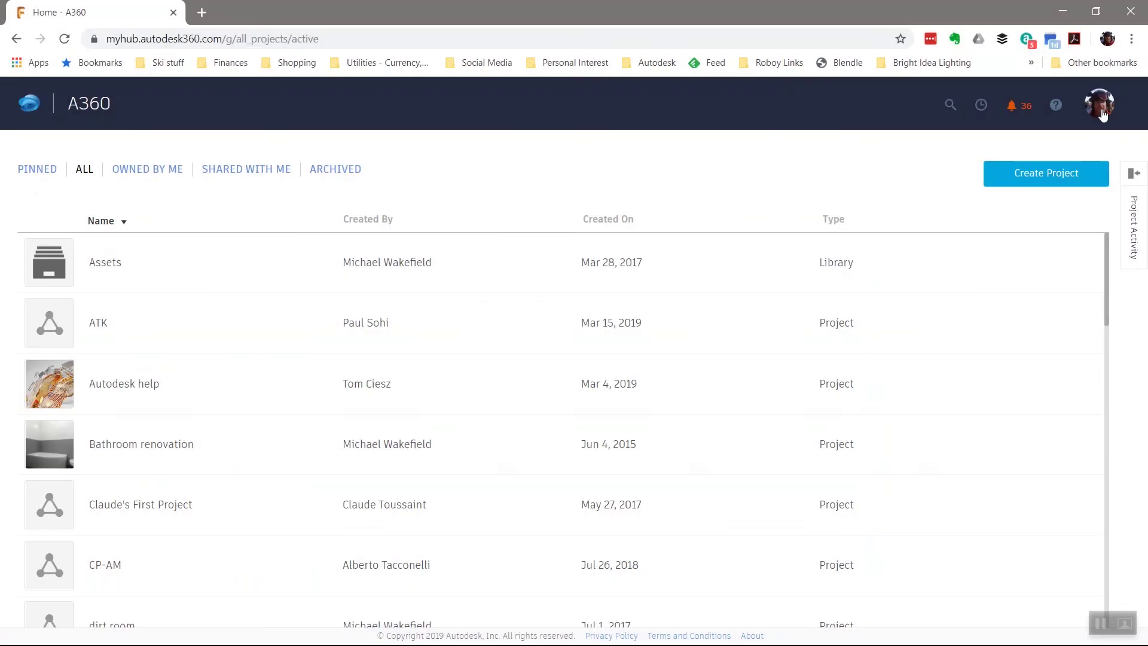
{"action": "left_click", "coordinate": [1102, 113]}
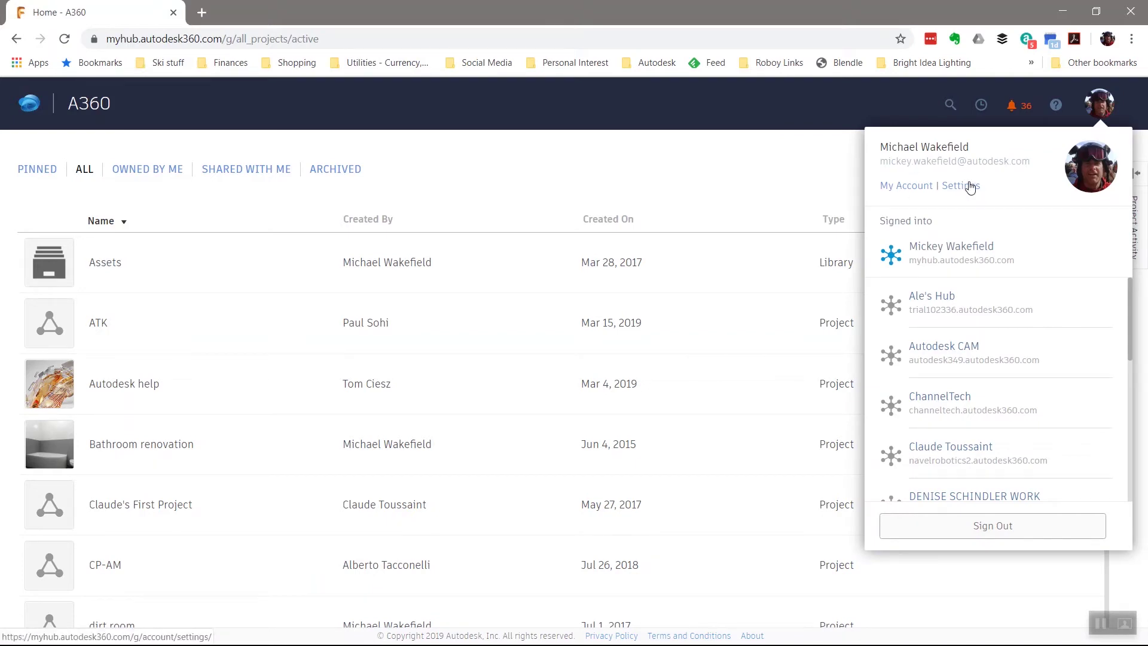
Check team roles and the Fusion 360 Evangelists default team in A360 Settings, then open Fusion 360's account menu
{"action": "mouse_move", "coordinate": [970, 187]}
{"action": "left_mouse_down"}
{"action": "mouse_move", "coordinate": [974, 484]}
{"action": "mouse_move", "coordinate": [977, 198]}
{"action": "left_mouse_up"}
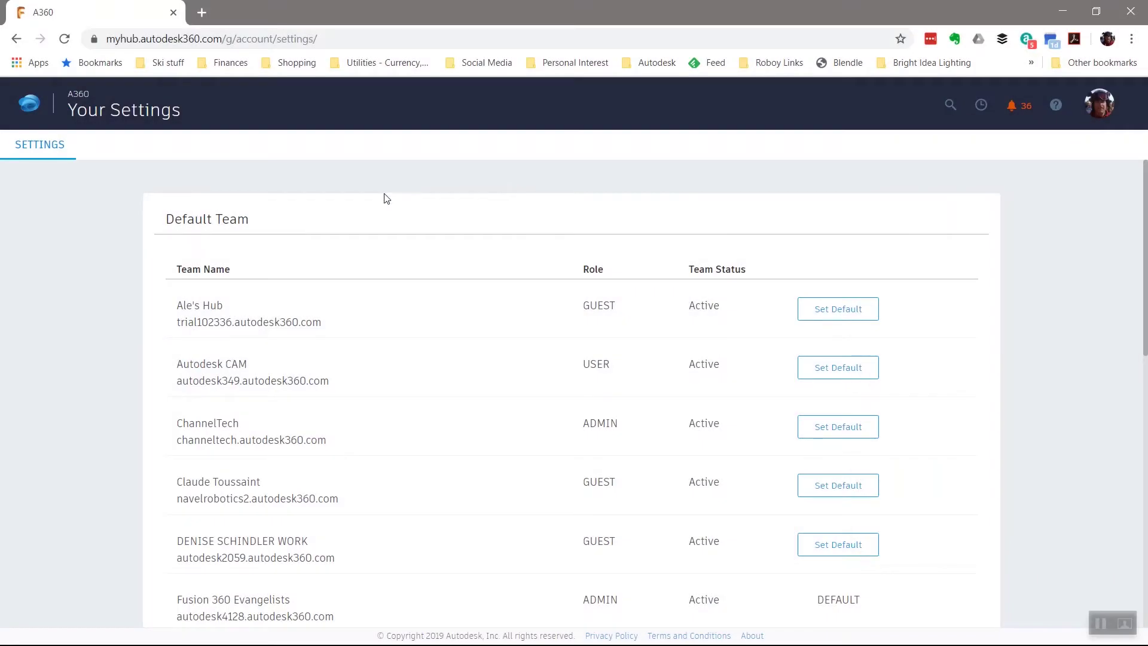
{"action": "scroll", "coordinate": [386, 199], "scroll_direction": "down", "scroll_amount": 4}
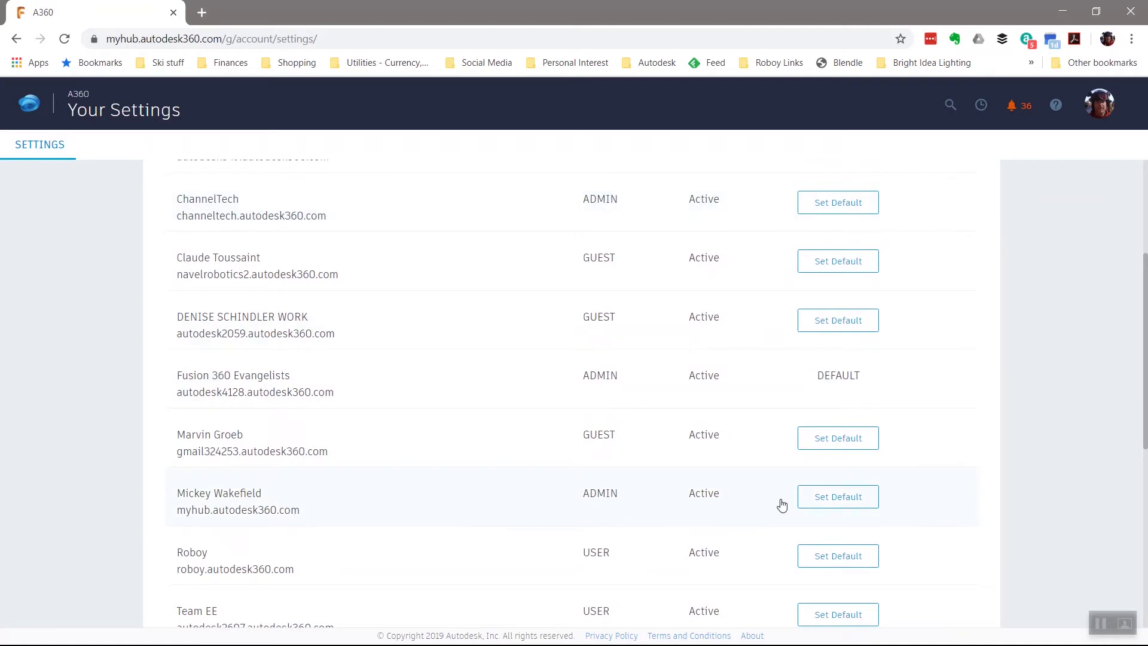
{"action": "scroll", "coordinate": [783, 502], "scroll_direction": "up", "scroll_amount": 2}
{"action": "scroll", "coordinate": [783, 502], "scroll_direction": "up", "scroll_amount": 2}
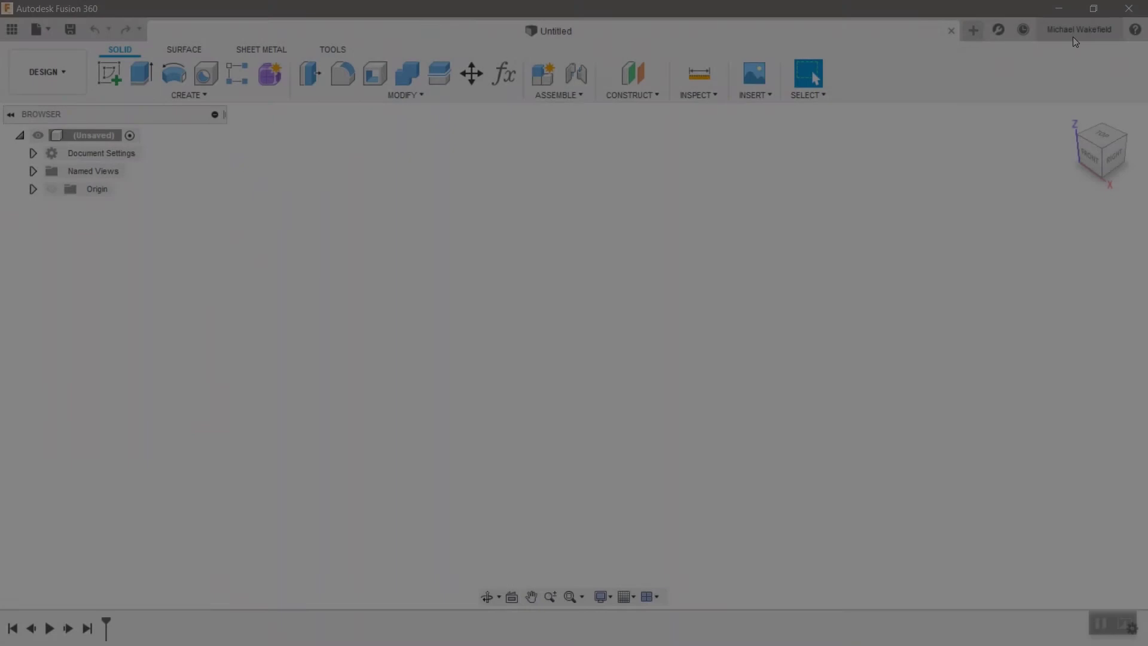
{"action": "left_click", "coordinate": [1074, 34]}
Switch to the Fusion 360 Evangelists hub and open its Eyeglasses project from the data panel
{"action": "mouse_move", "coordinate": [1082, 84]}
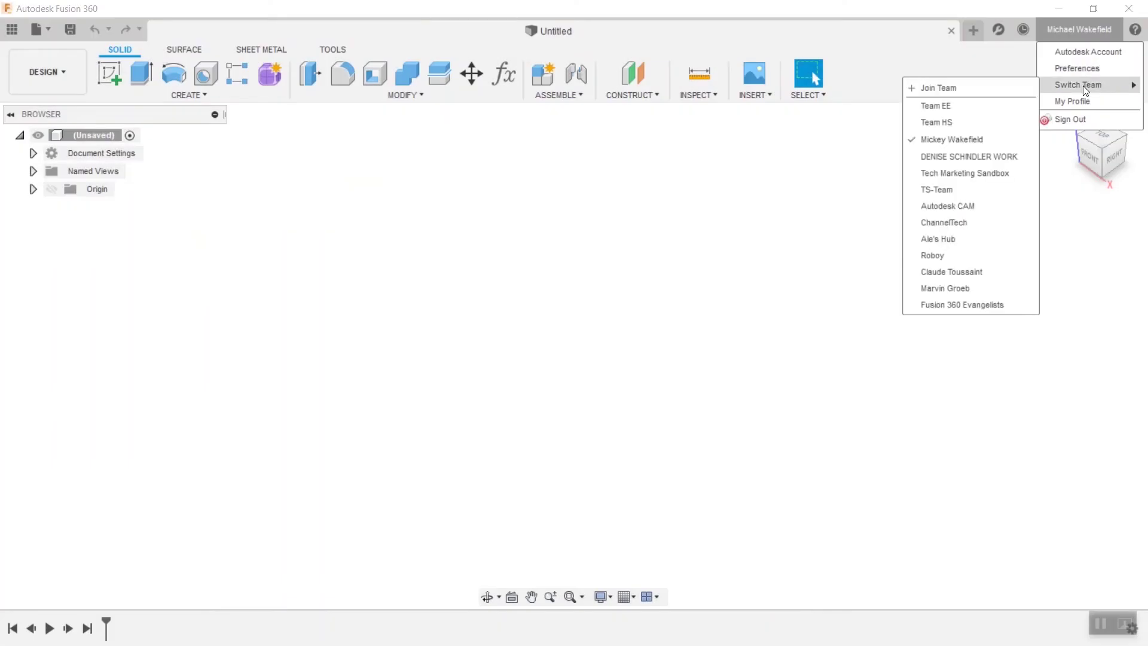
{"action": "left_click", "coordinate": [938, 306]}
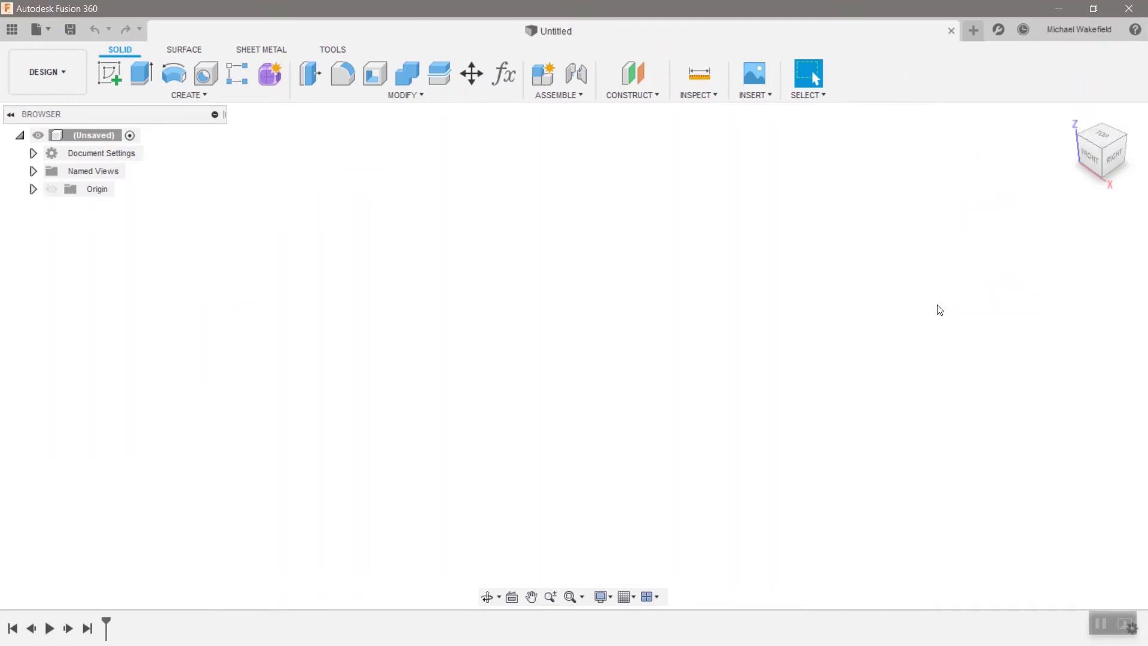
{"action": "left_click", "coordinate": [7, 37]}
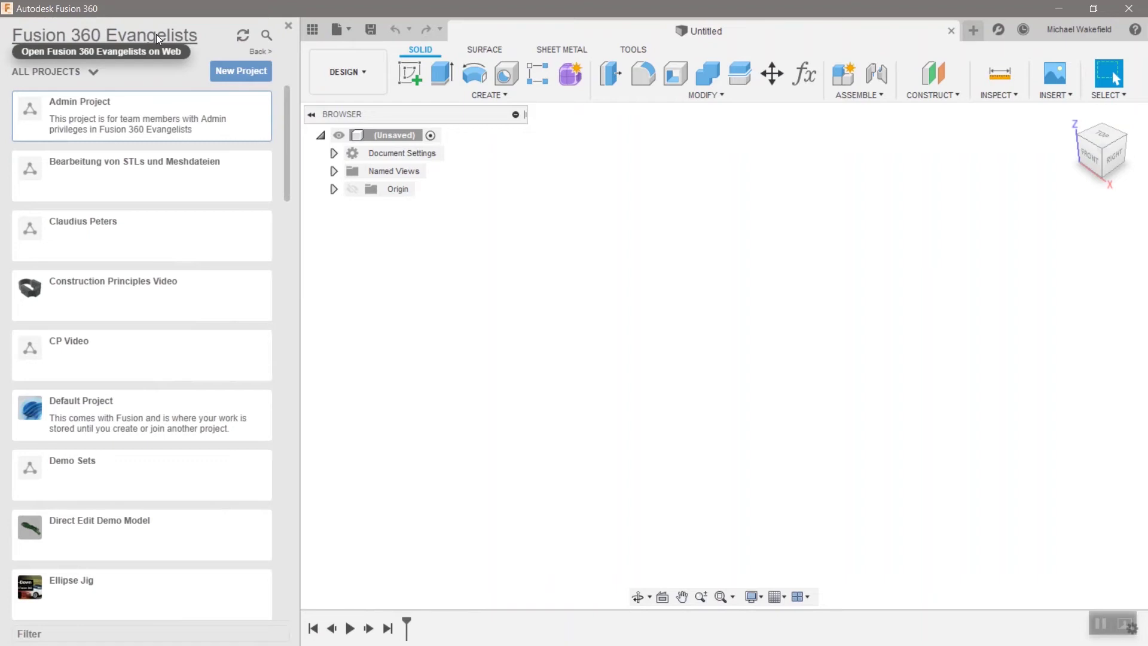
{"action": "scroll", "coordinate": [200, 233], "scroll_direction": "down", "scroll_amount": 4}
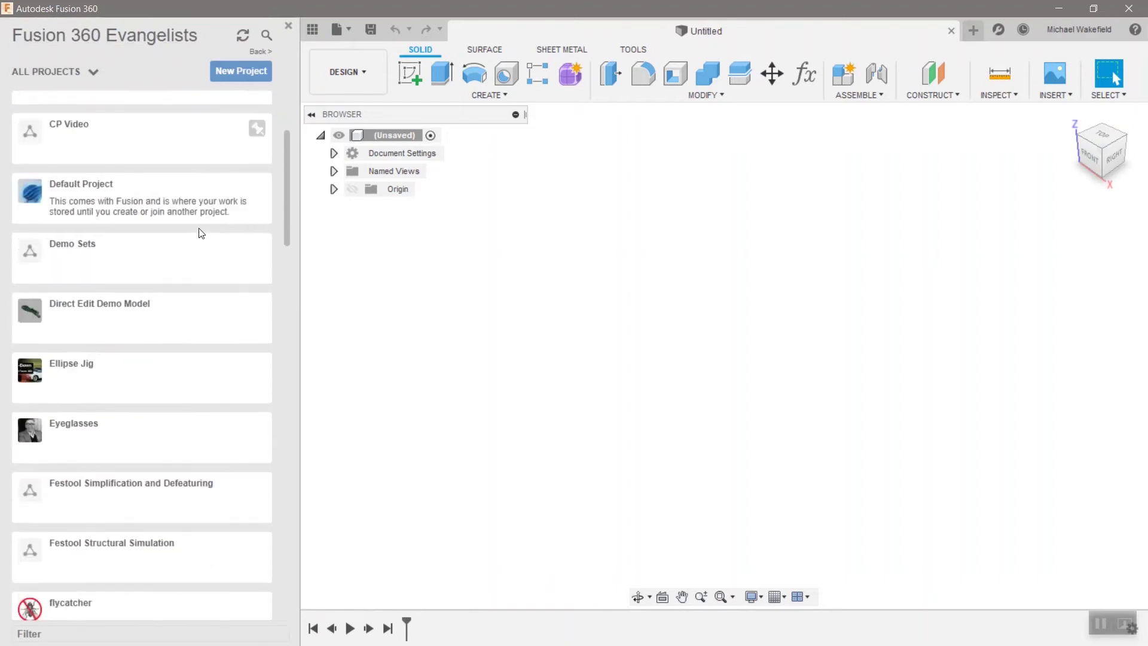
{"action": "scroll", "coordinate": [201, 233], "scroll_direction": "up", "scroll_amount": 4}
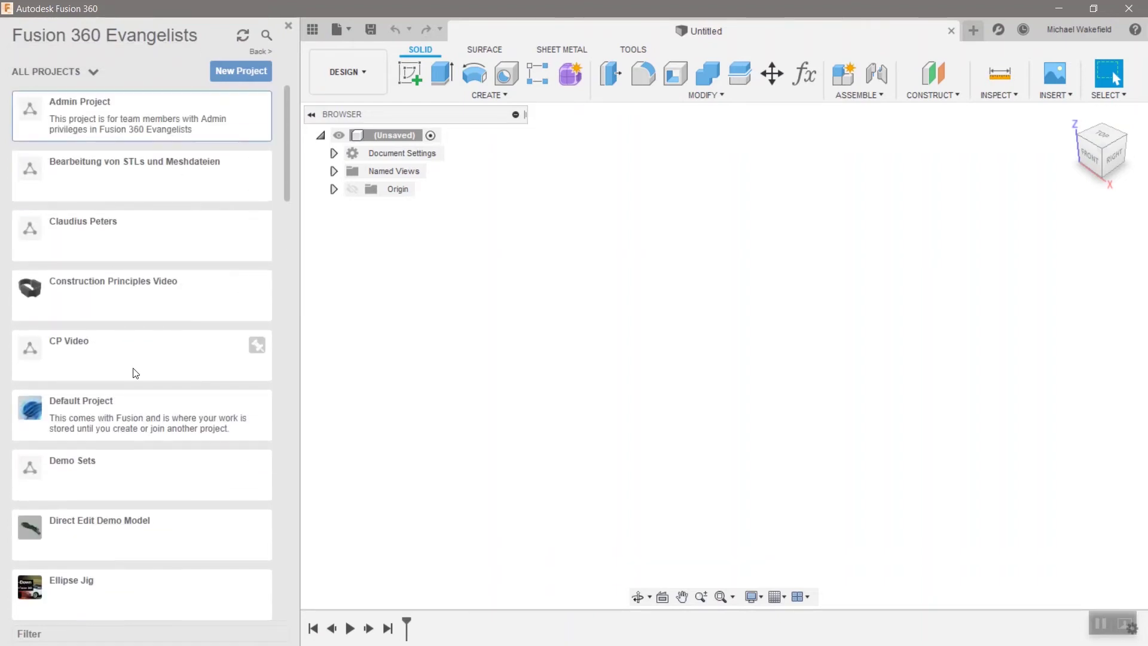
{"action": "scroll", "coordinate": [196, 318], "scroll_direction": "down", "scroll_amount": 4}
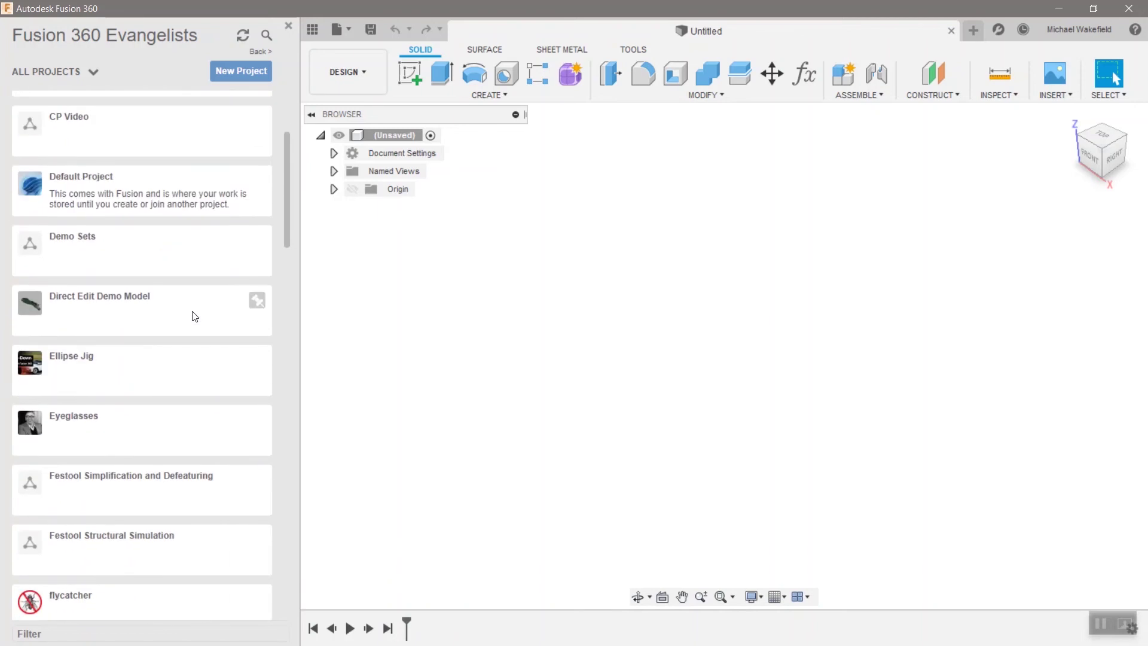
{"action": "left_click", "coordinate": [89, 419]}
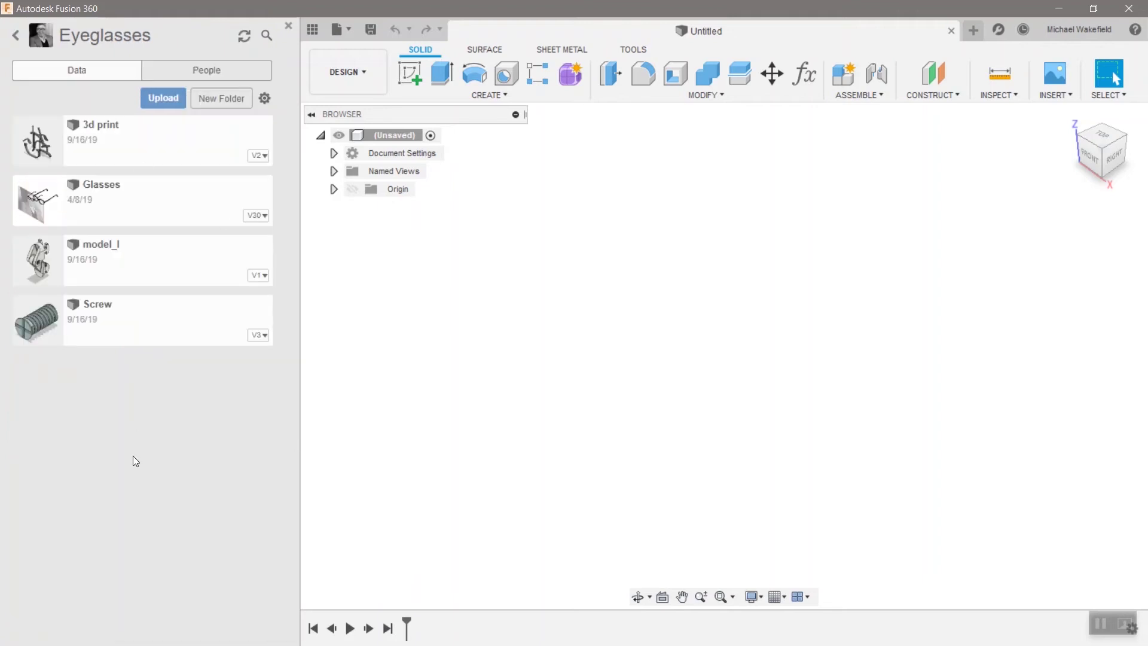
{"action": "left_click", "coordinate": [230, 68]}
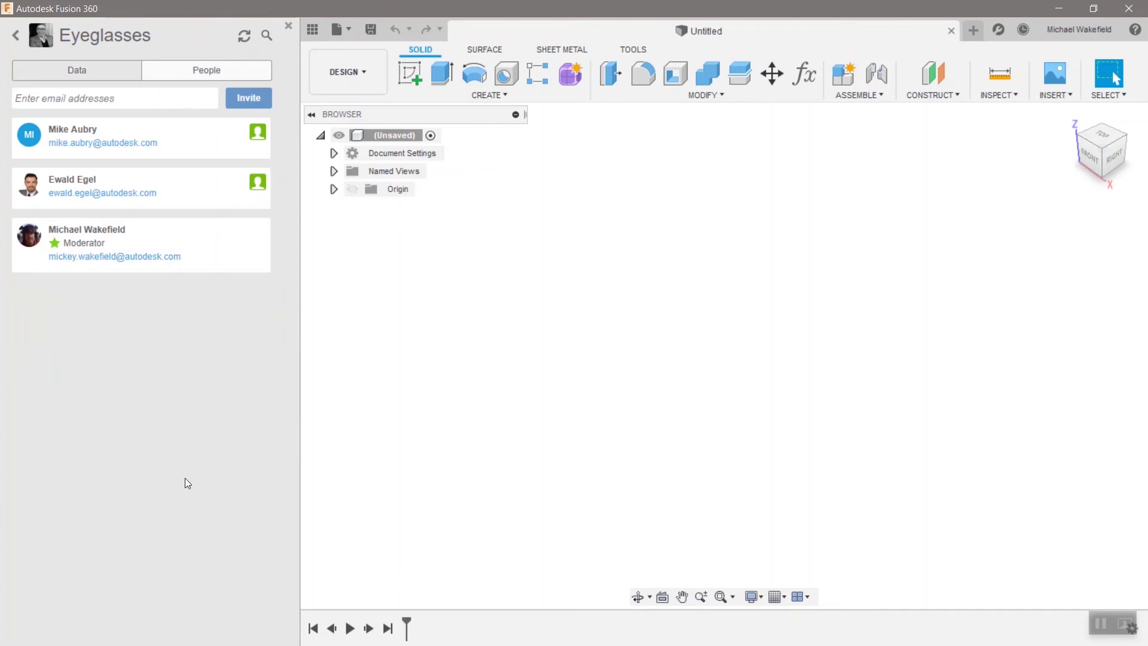
{"action": "left_click", "coordinate": [16, 36]}
{"action": "left_click", "coordinate": [86, 35]}
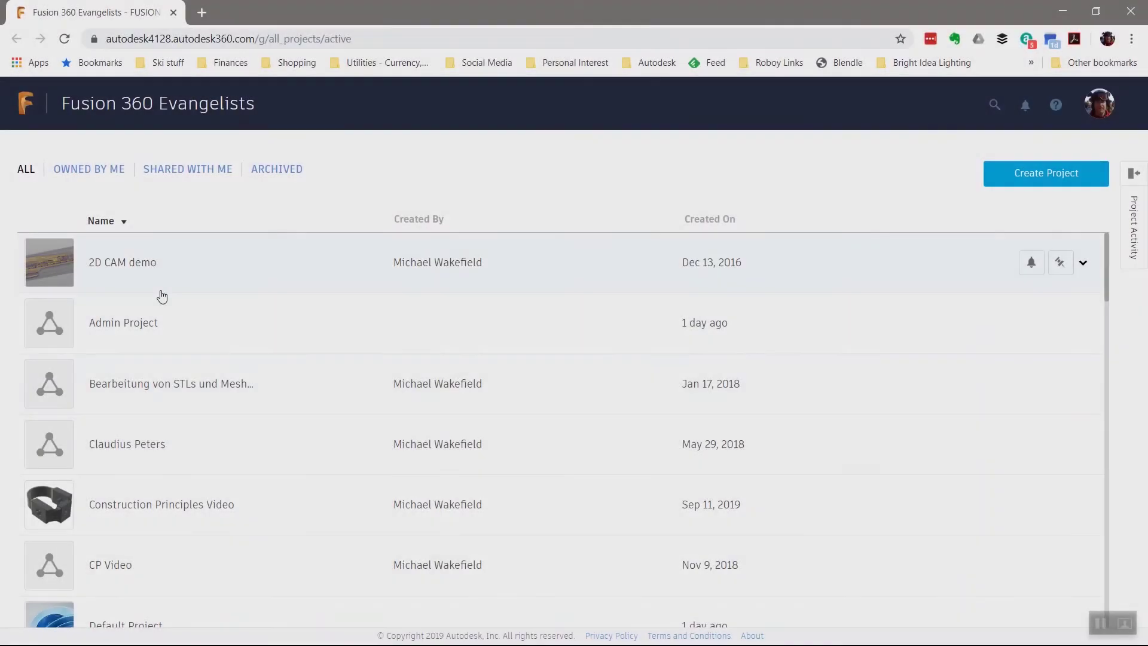
{"action": "scroll", "coordinate": [159, 462], "scroll_direction": "down", "scroll_amount": 2}
{"action": "scroll", "coordinate": [160, 463], "scroll_direction": "down", "scroll_amount": 4}
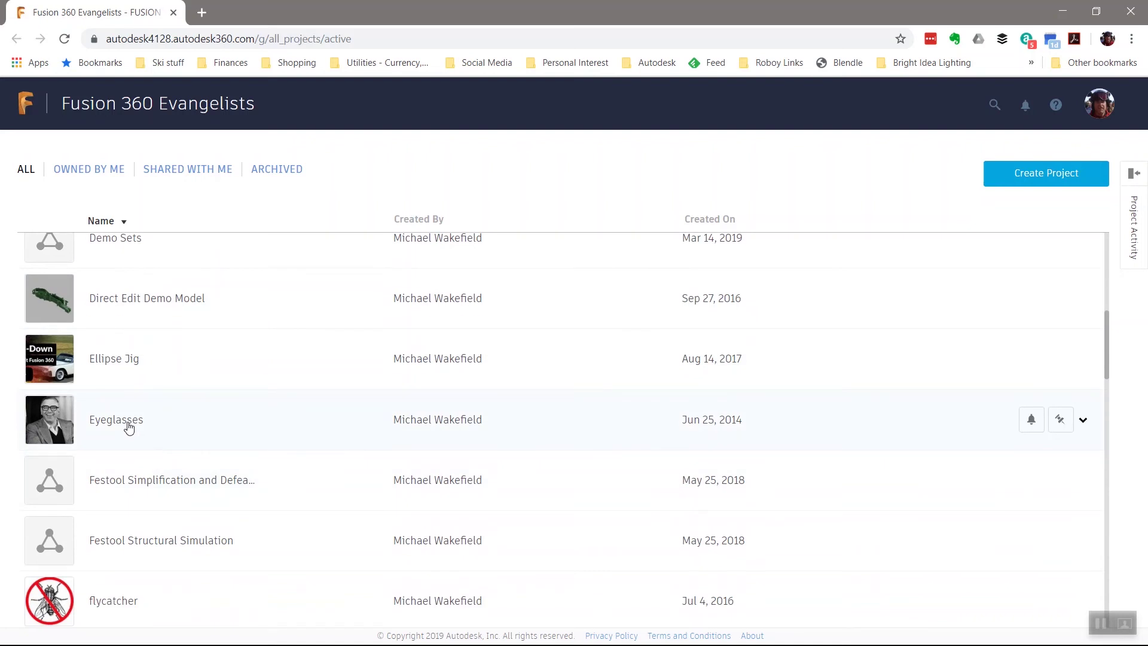
{"action": "left_click", "coordinate": [116, 419]}
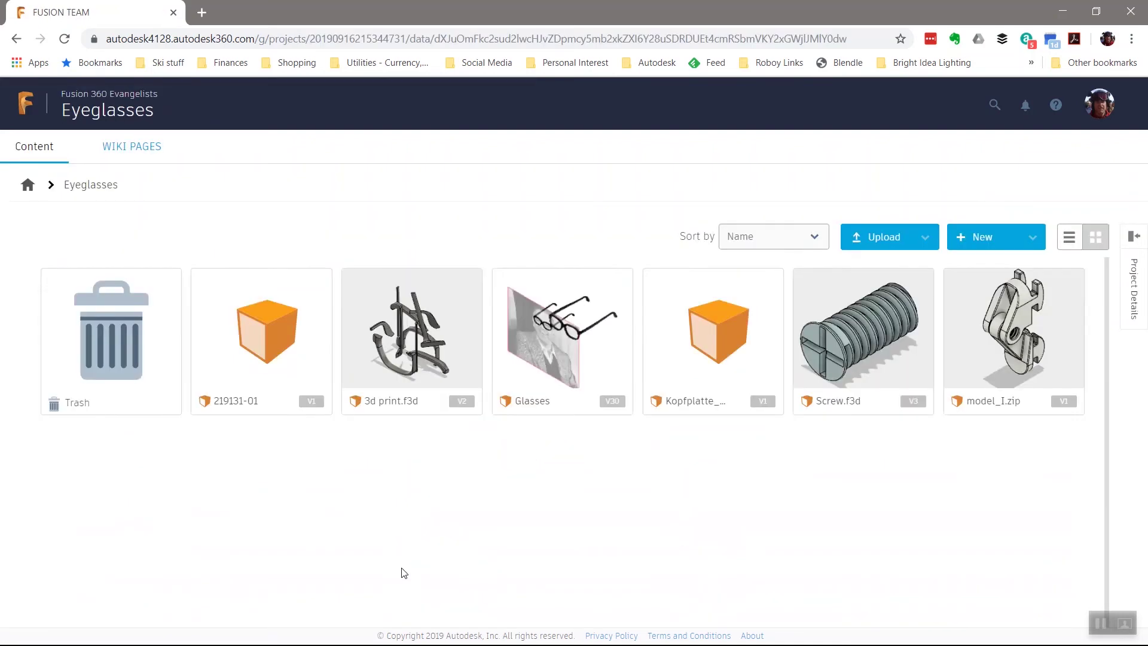
{"action": "left_click", "coordinate": [572, 346]}
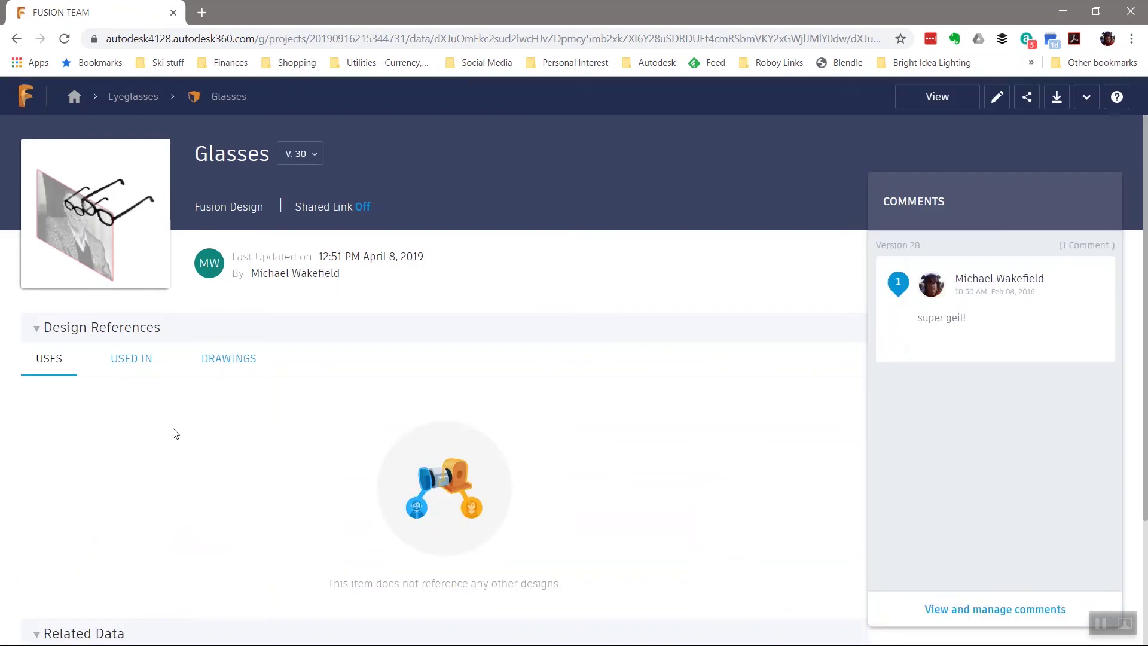
{"action": "scroll", "coordinate": [138, 536], "scroll_direction": "down", "scroll_amount": 3}
{"action": "scroll", "coordinate": [954, 319], "scroll_direction": "up", "scroll_amount": 3}
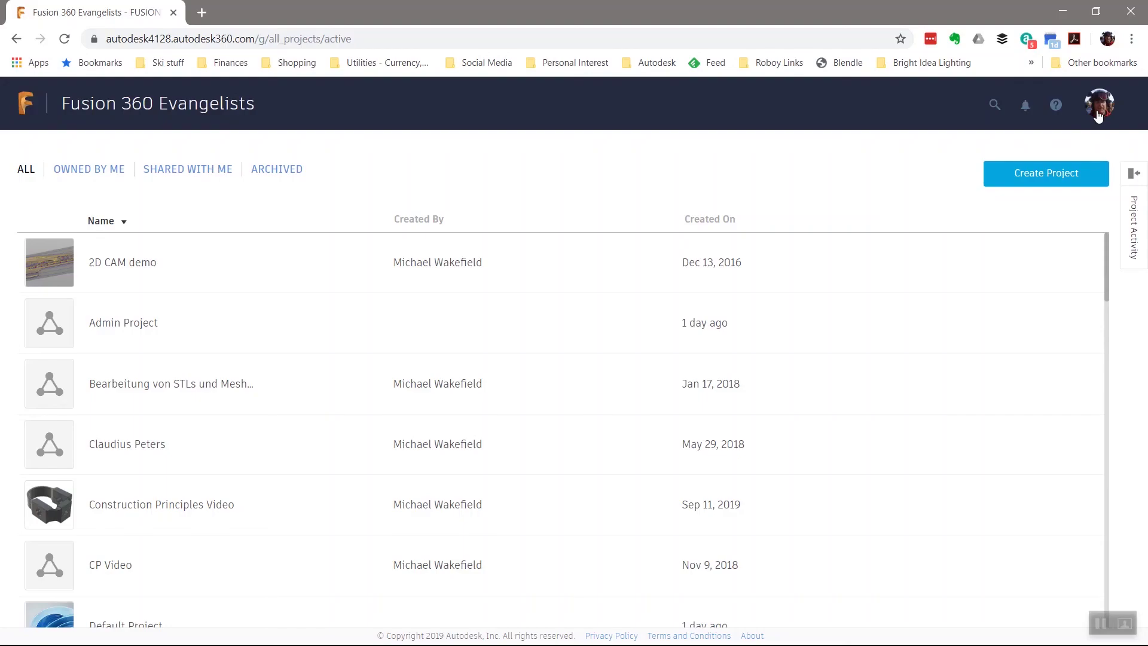
Open the Fusion 360 Evangelists hub's admin Team Settings and move on to Members and Roles
{"action": "left_click", "coordinate": [1099, 107]}
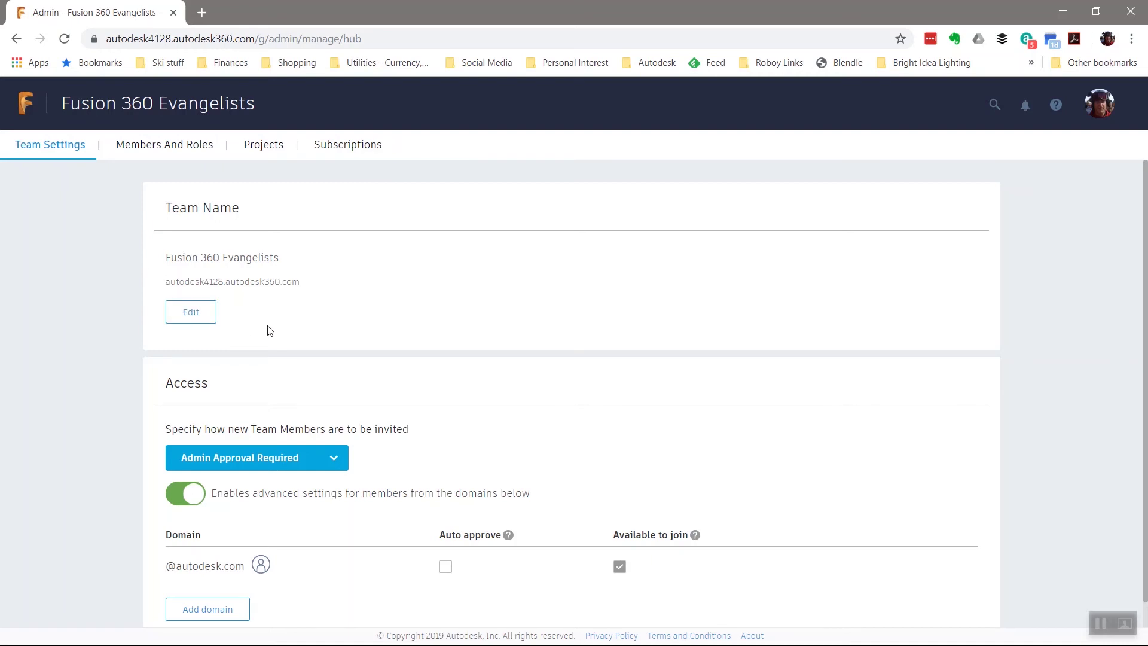
{"action": "scroll", "coordinate": [269, 332], "scroll_direction": "down", "scroll_amount": 1}
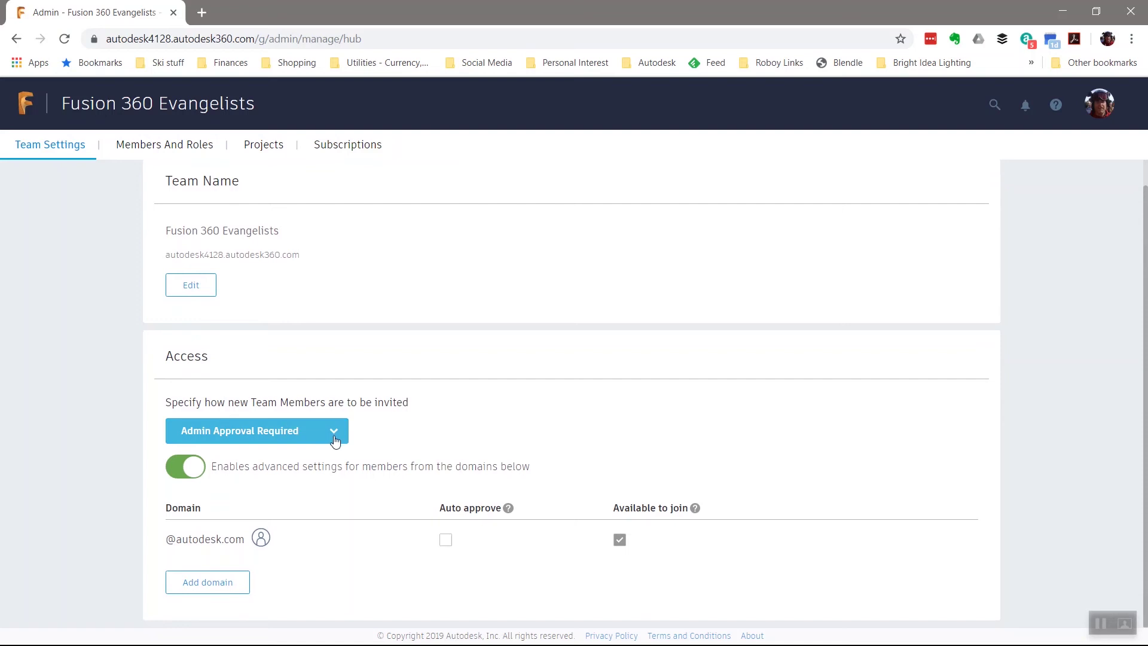
{"action": "mouse_move", "coordinate": [262, 542]}
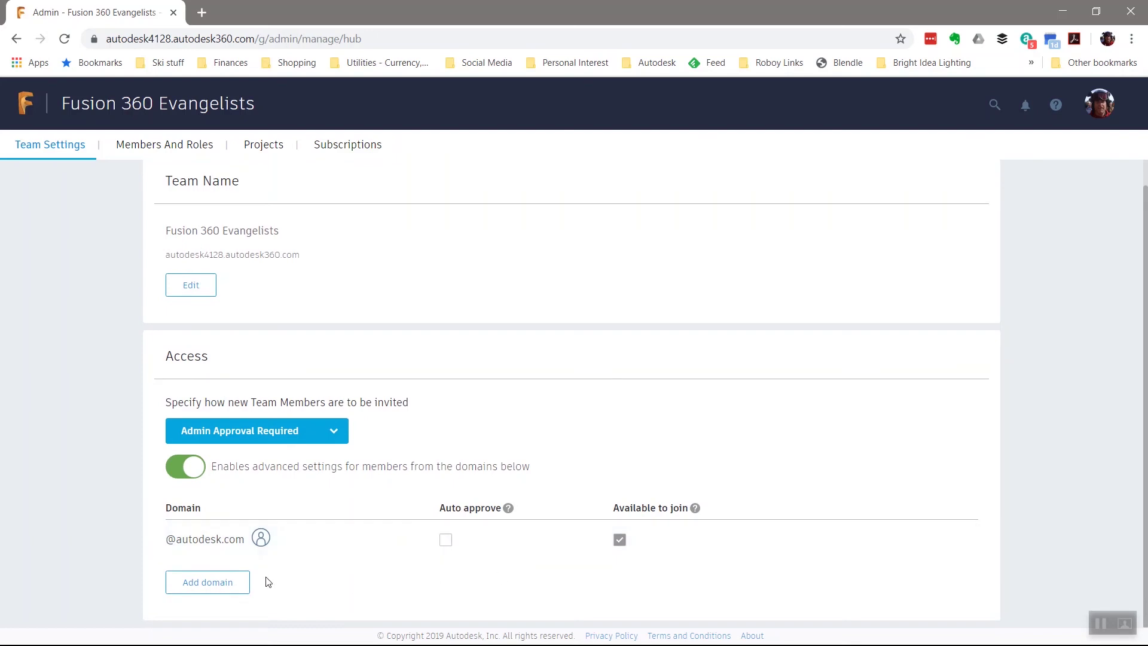
{"action": "left_click", "coordinate": [169, 146]}
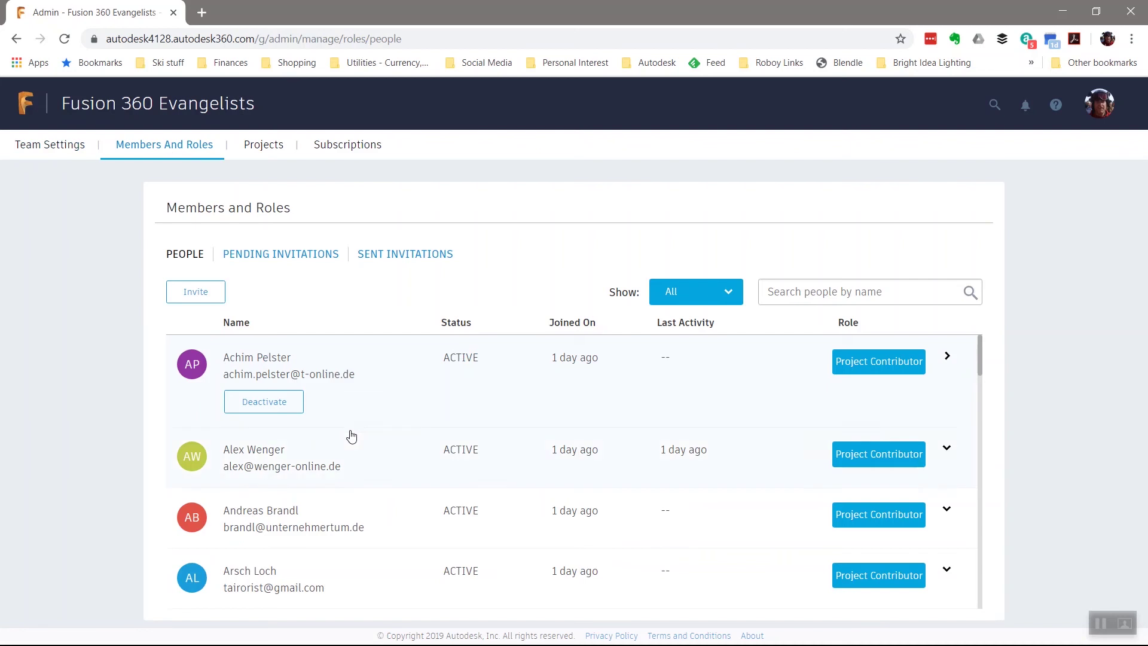
Expand the second and third member rows to reveal Deactivate, then view the admin Projects list
{"action": "scroll", "coordinate": [349, 438], "scroll_direction": "down", "scroll_amount": 9}
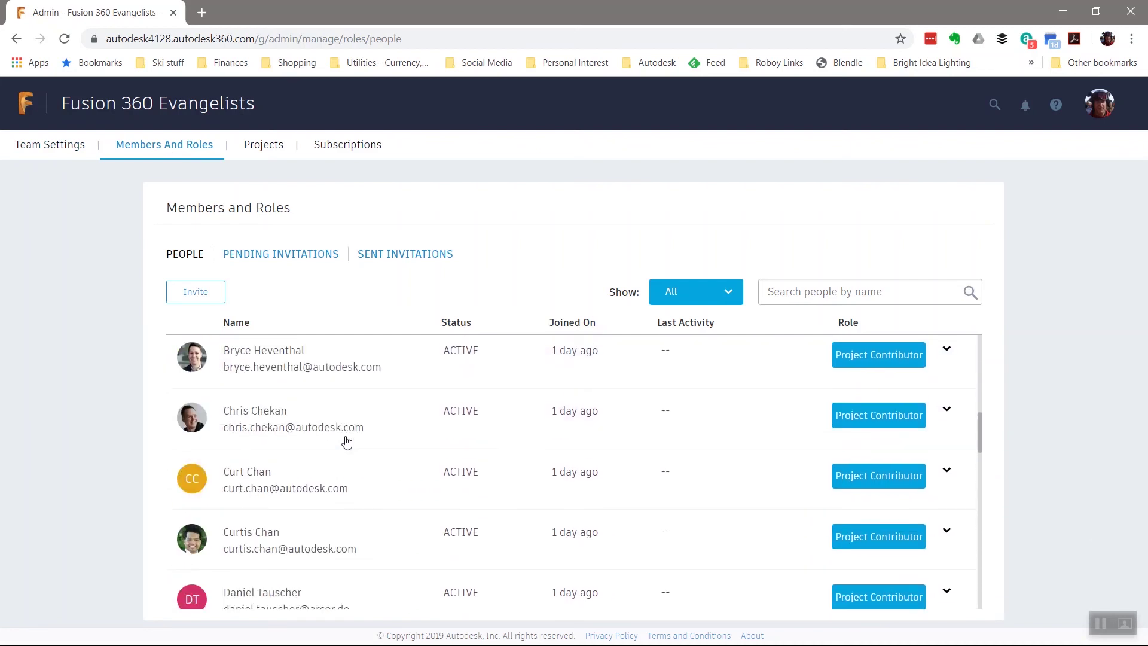
{"action": "scroll", "coordinate": [347, 442], "scroll_direction": "down", "scroll_amount": 2}
{"action": "scroll", "coordinate": [347, 442], "scroll_direction": "up", "scroll_amount": 10}
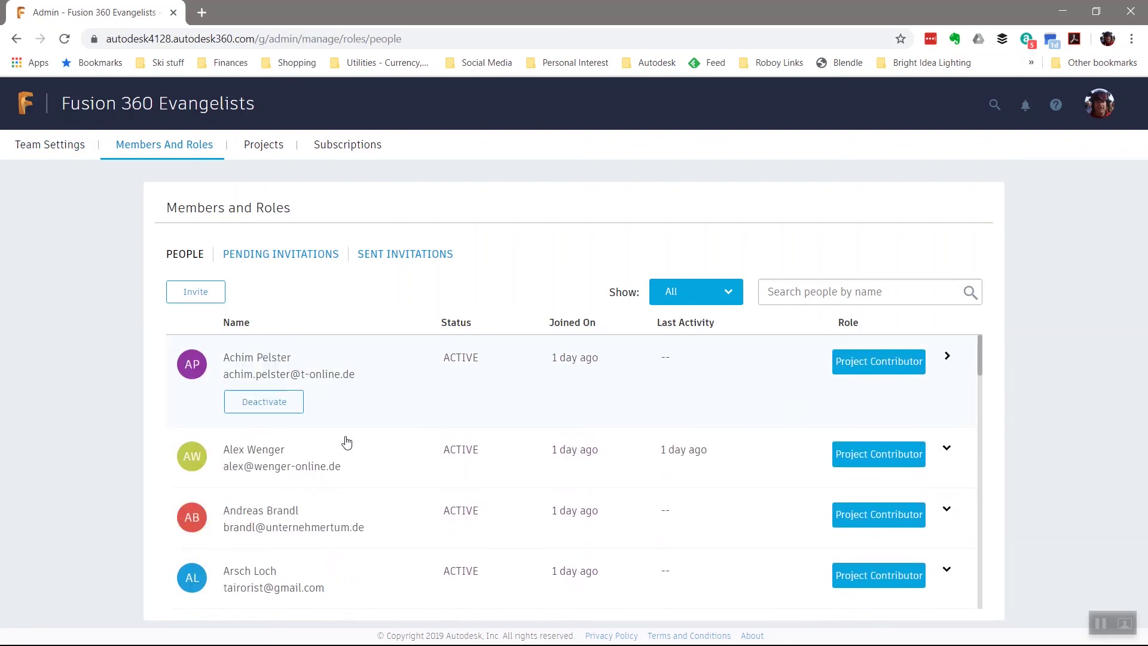
{"action": "left_click", "coordinate": [267, 471]}
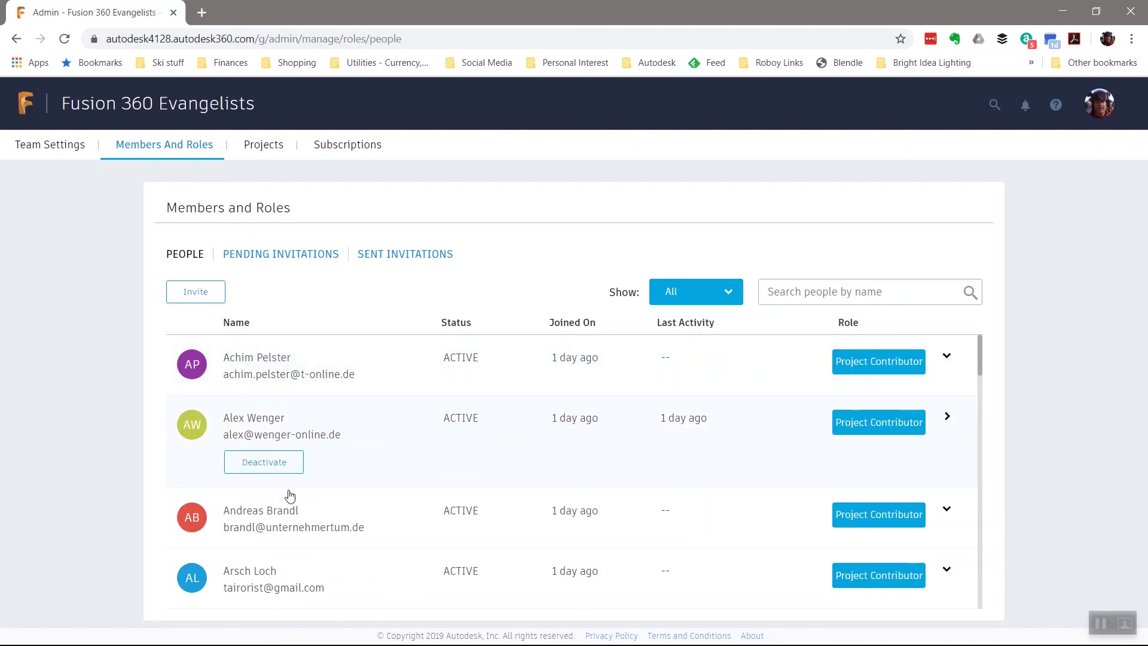
{"action": "left_click", "coordinate": [278, 513]}
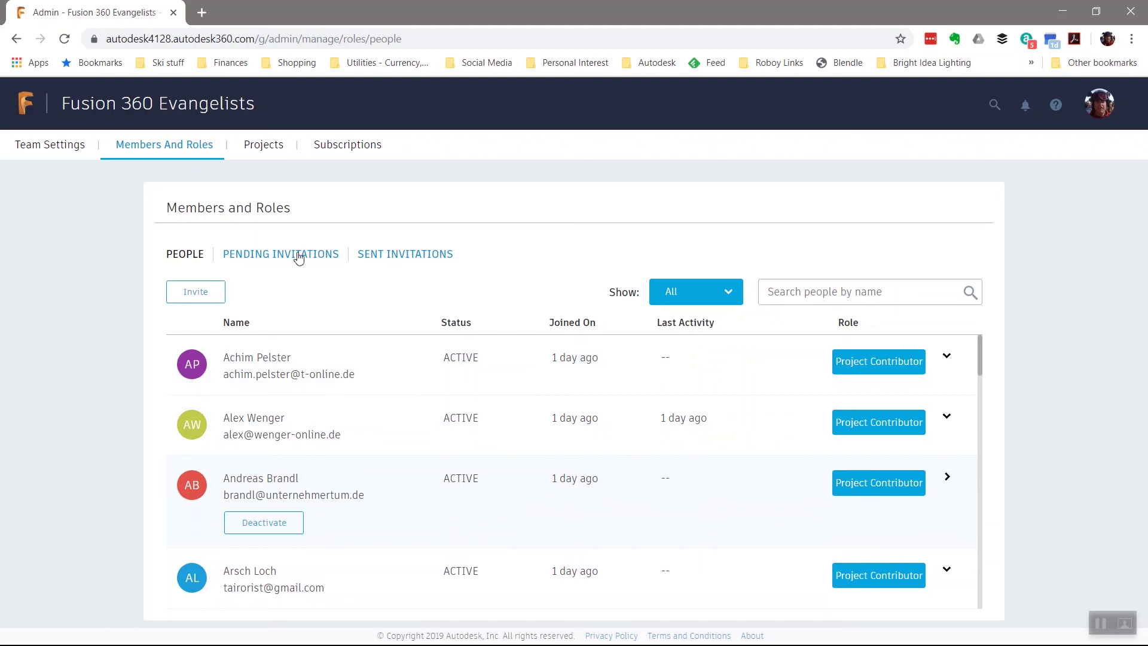
{"action": "left_click", "coordinate": [278, 147]}
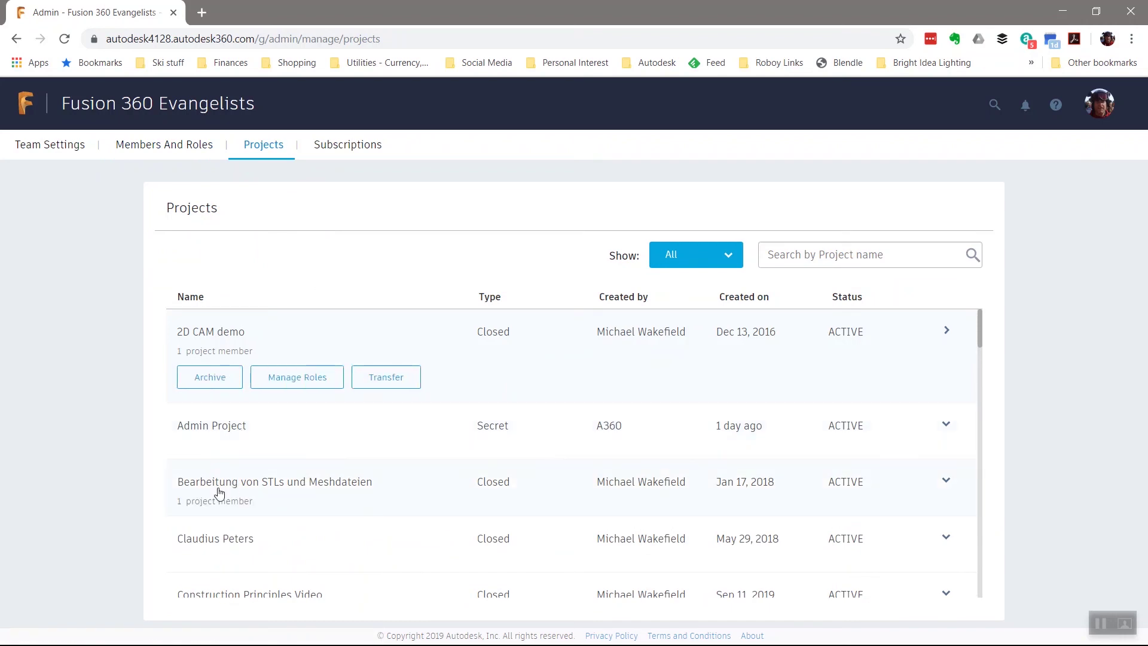
Expand a project row to reveal Archive, Manage Roles and Transfer, then view the Subscriptions page
{"action": "left_click", "coordinate": [226, 535]}
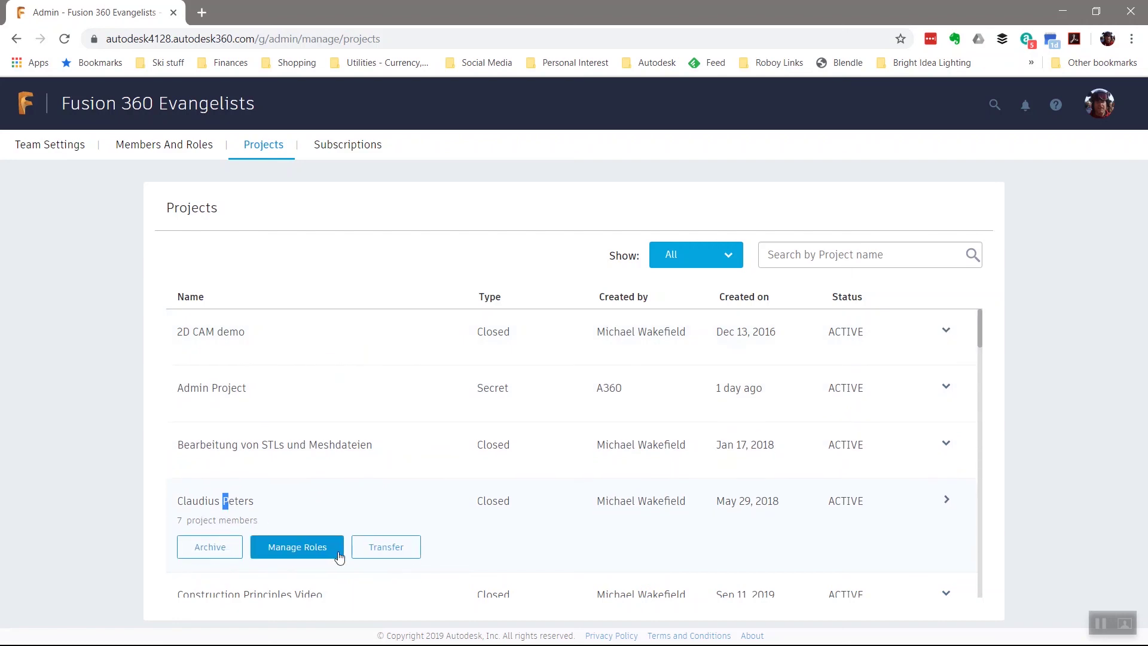
{"action": "scroll", "coordinate": [225, 545], "scroll_direction": "down", "scroll_amount": 2}
{"action": "scroll", "coordinate": [217, 401], "scroll_direction": "up", "scroll_amount": 2}
{"action": "left_click", "coordinate": [327, 151]}
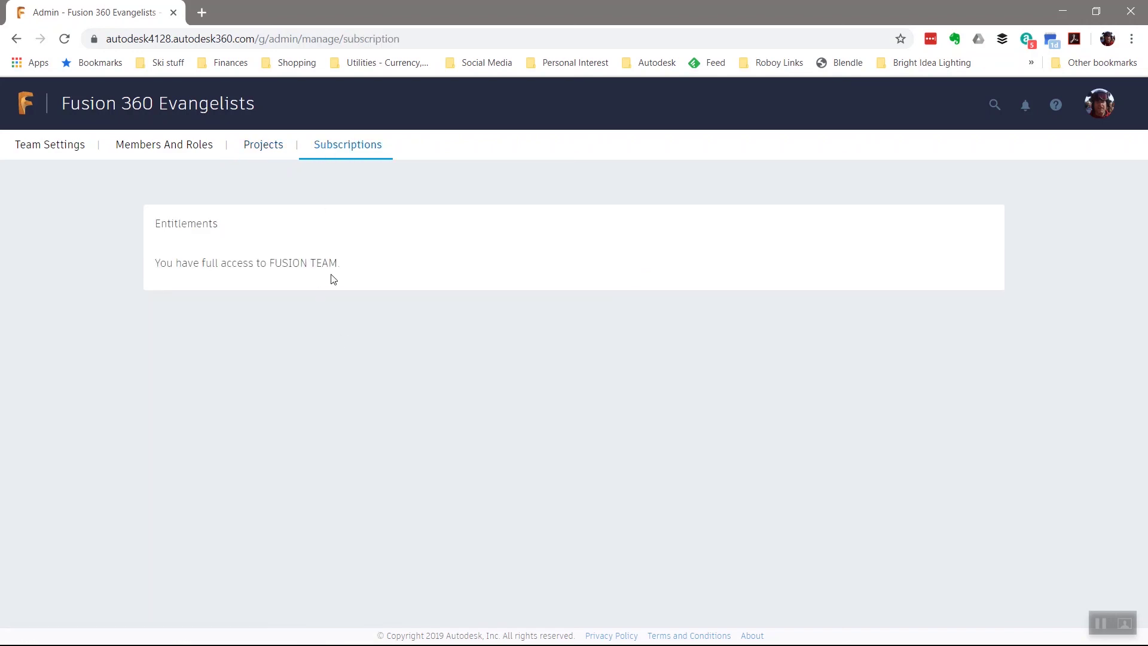